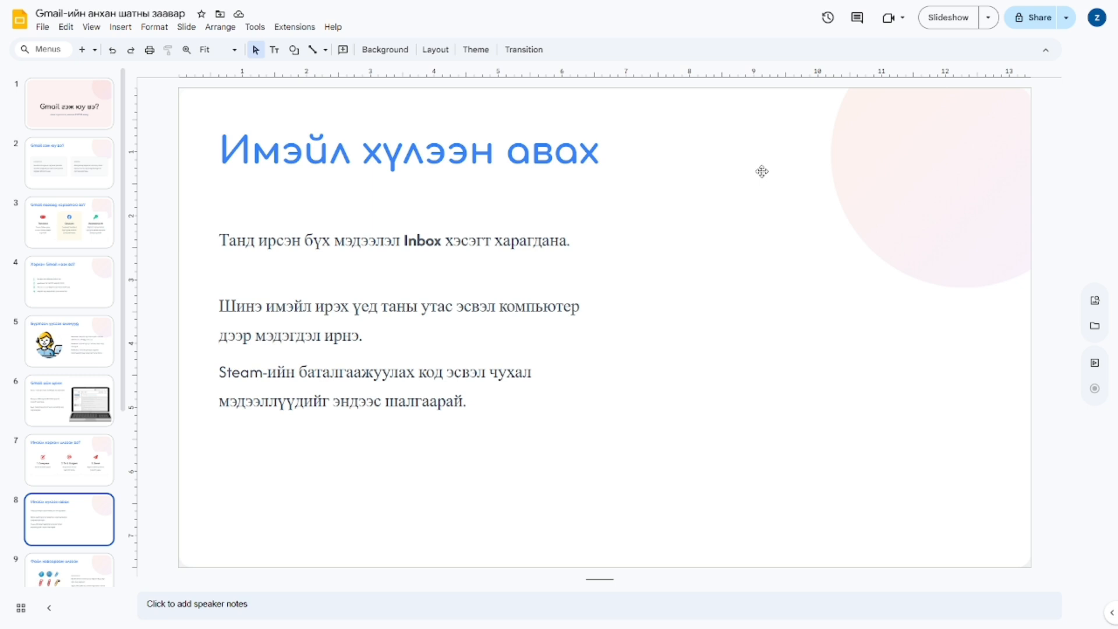
# Step: Advance through the attachment, security and common-problems slides to slide 12, 'Дүгнэлт'
pyautogui.press('Down')
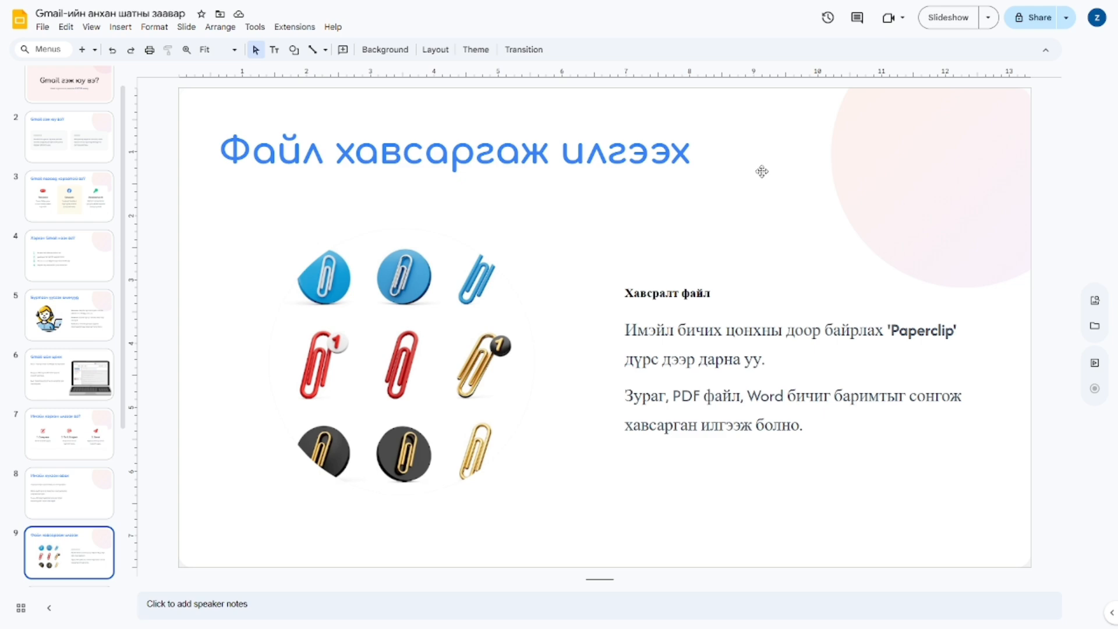
pyautogui.press('Down')
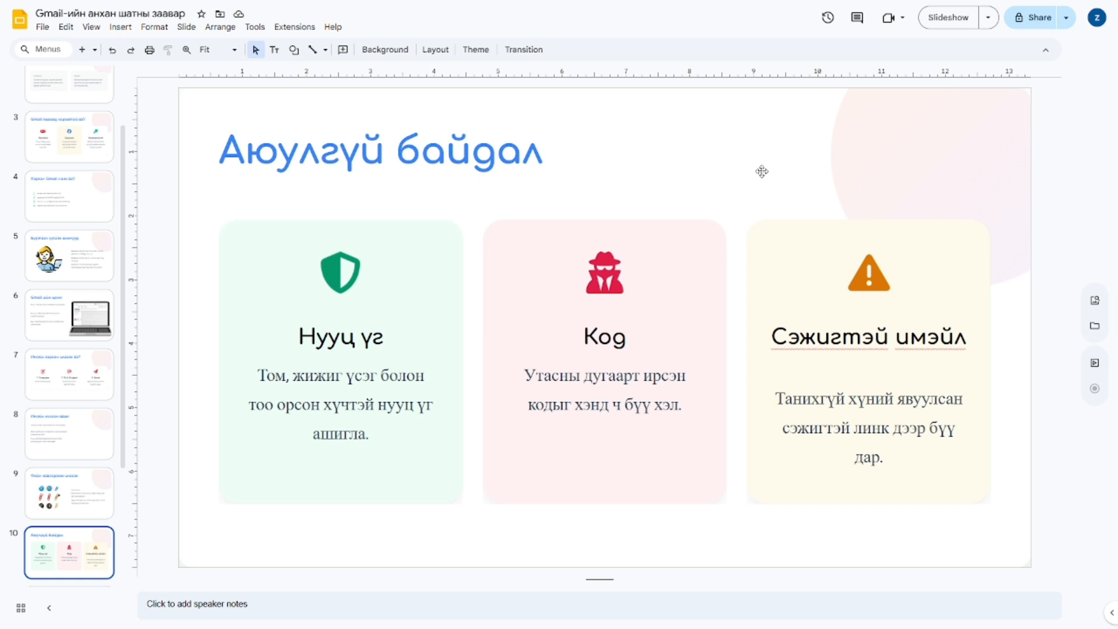
pyautogui.press('Down')
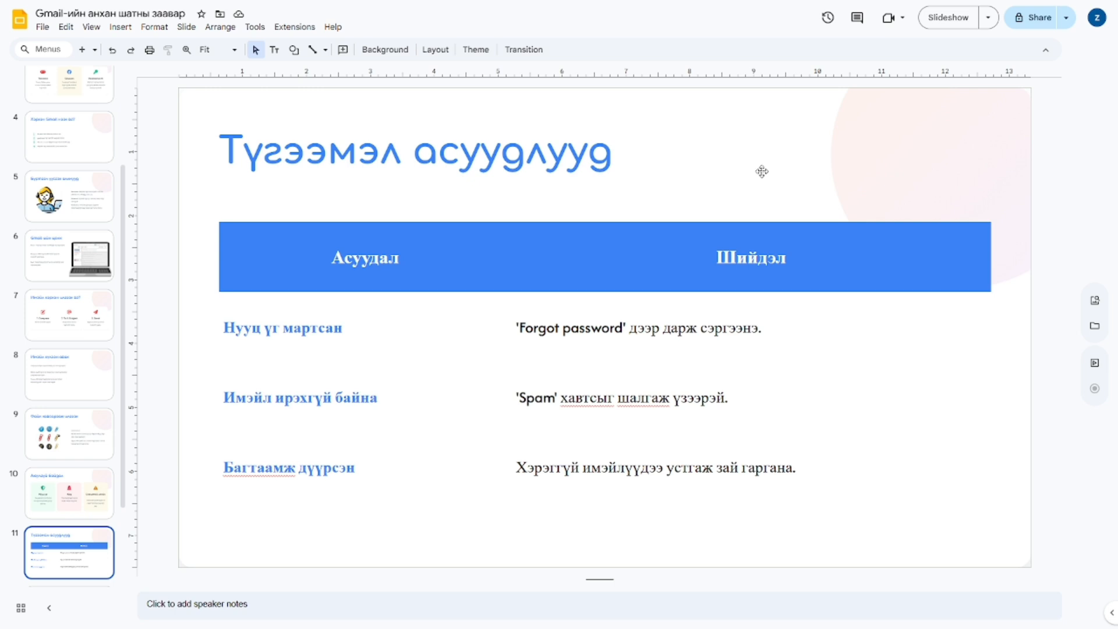
pyautogui.press('Down')
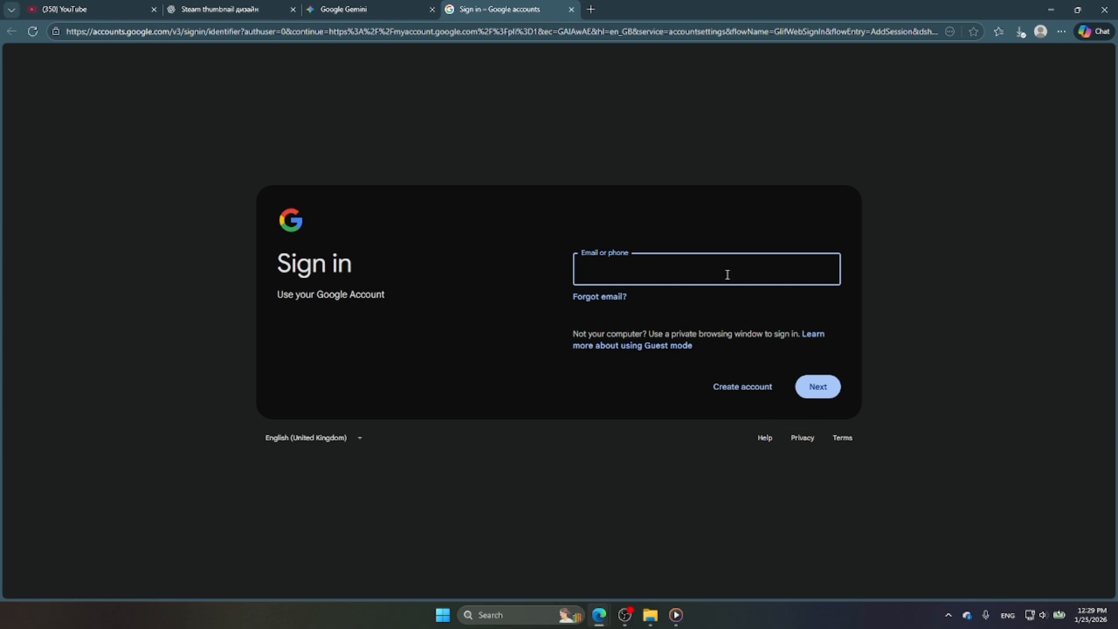
# Step: Start a personal Google account and enter the first name and surname
pyautogui.click(750, 399)
pyautogui.click(745, 417)
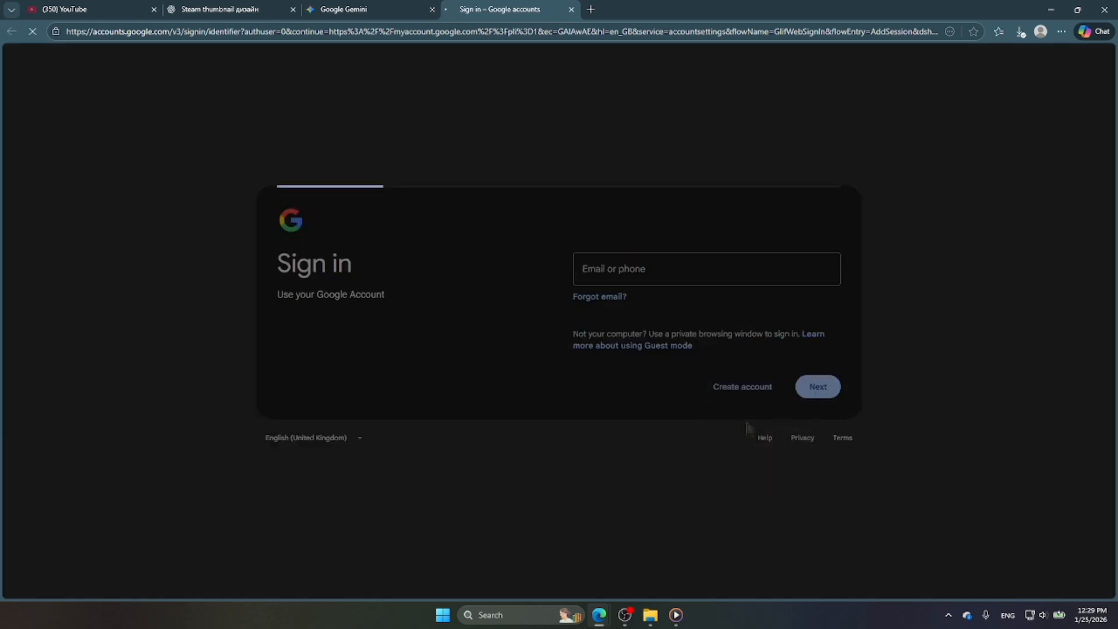
pyautogui.click(617, 280)
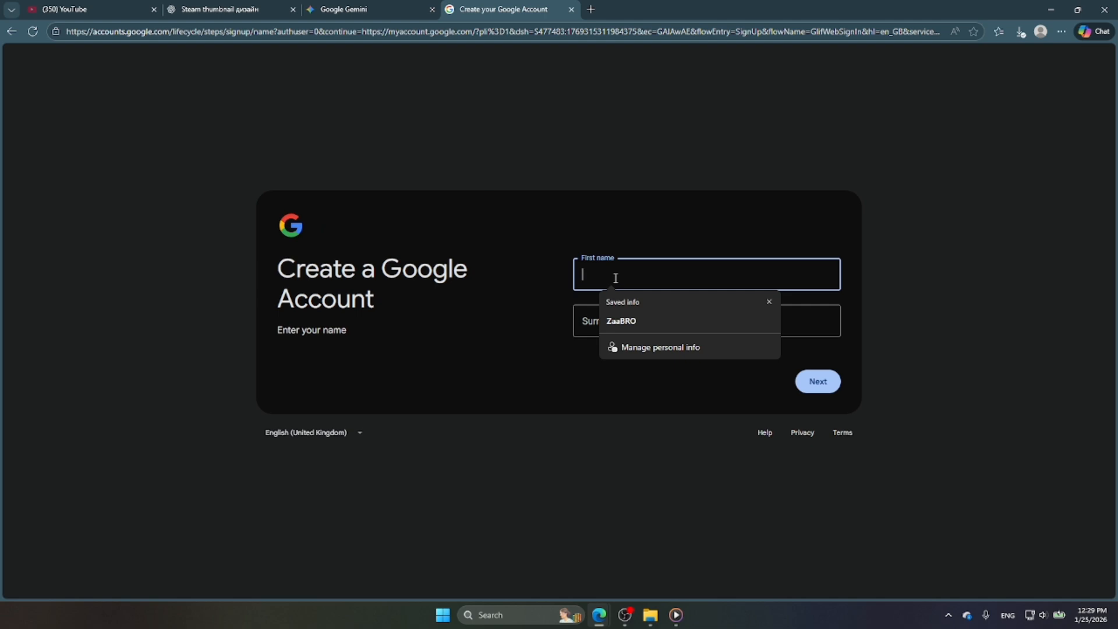
pyautogui.write('like')
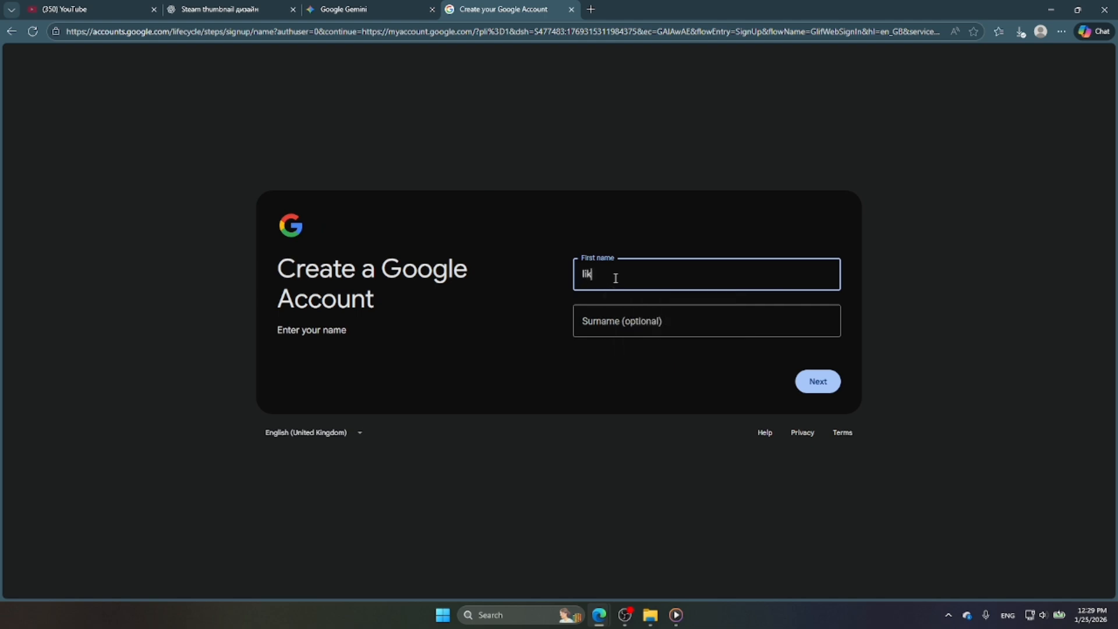
pyautogui.click(619, 321)
pyautogui.write('subscriv')
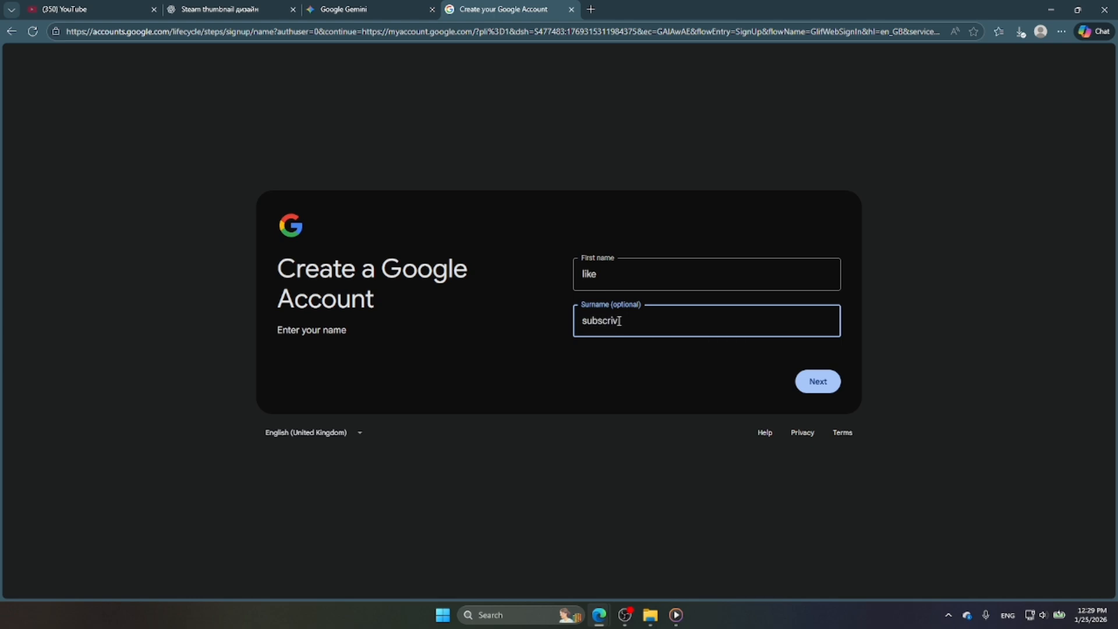
pyautogui.press('BackSpace')
pyautogui.write('be')
pyautogui.press('Return')
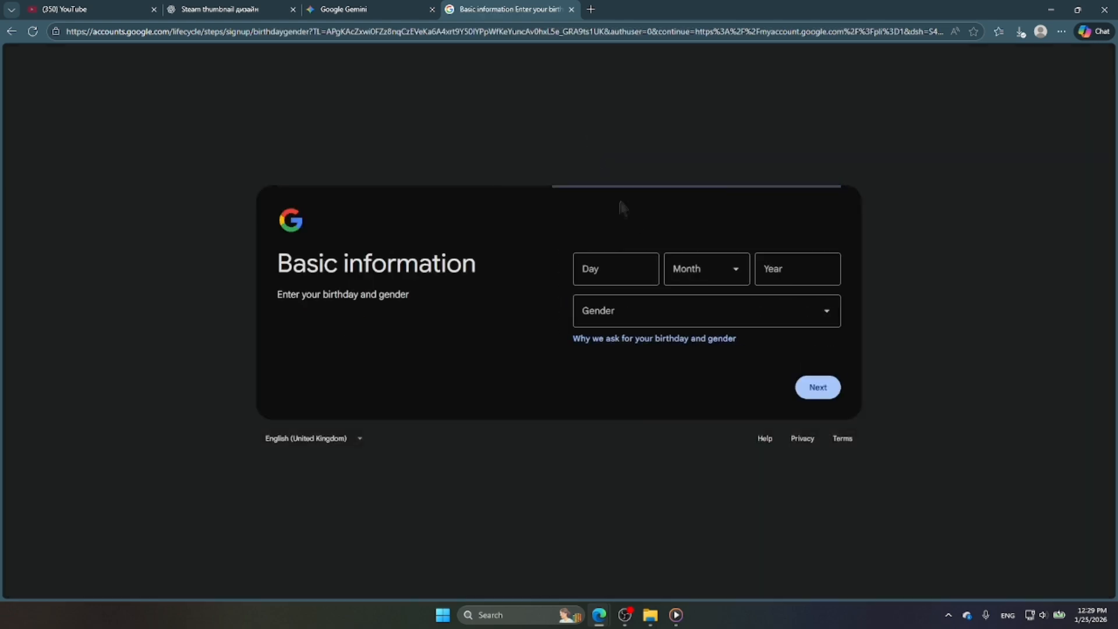
pyautogui.click(588, 269)
pyautogui.write('2')
pyautogui.click(705, 269)
pyautogui.click(691, 330)
pyautogui.click(772, 278)
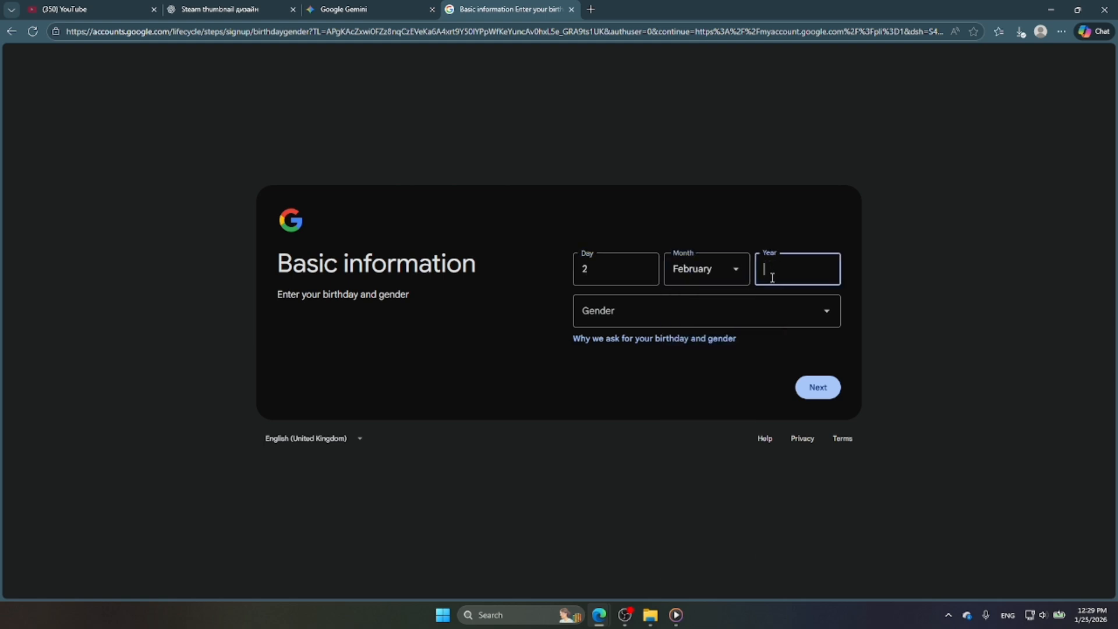
pyautogui.write('2007')
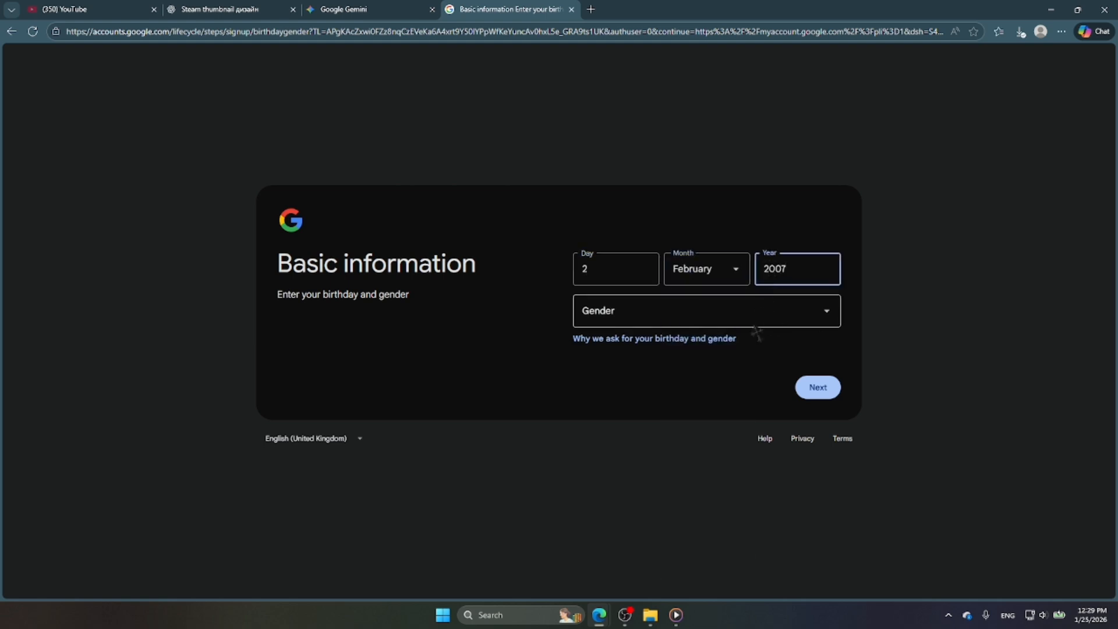
pyautogui.click(756, 320)
pyautogui.click(652, 374)
pyautogui.click(818, 387)
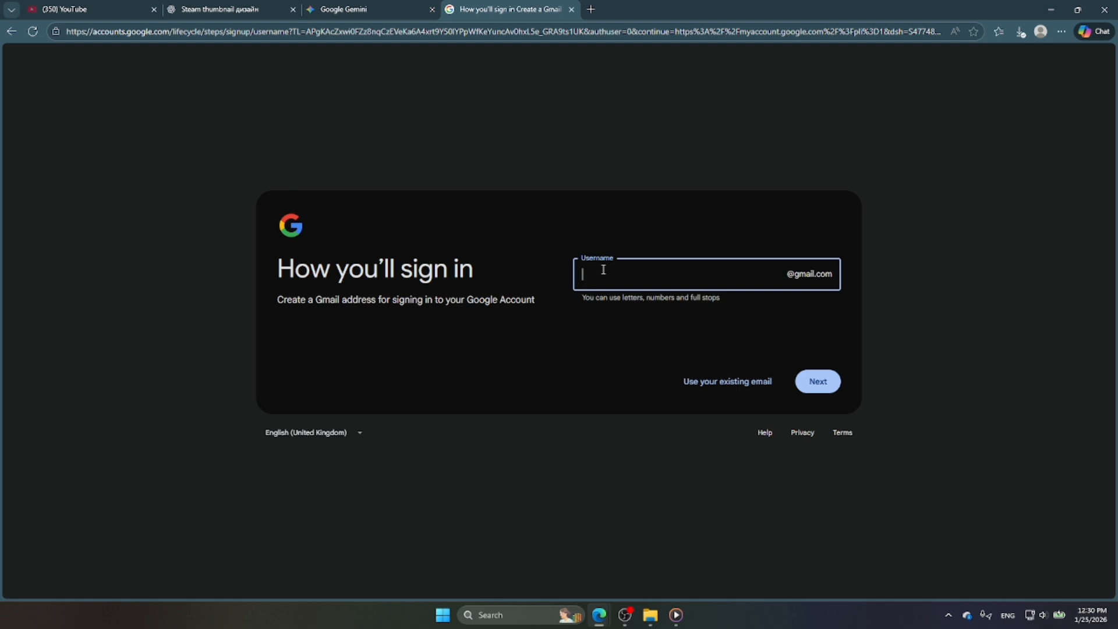
# Step: Try a custom Gmail username, then take an available suggested username instead
pyautogui.click(817, 382)
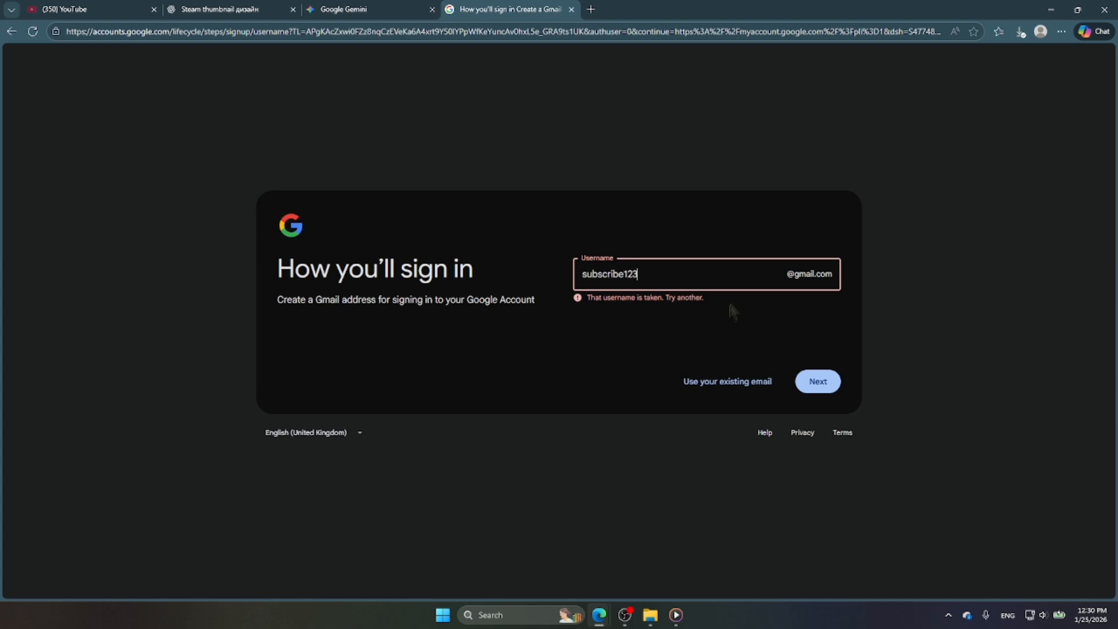
pyautogui.press('Return')
pyautogui.click(653, 317)
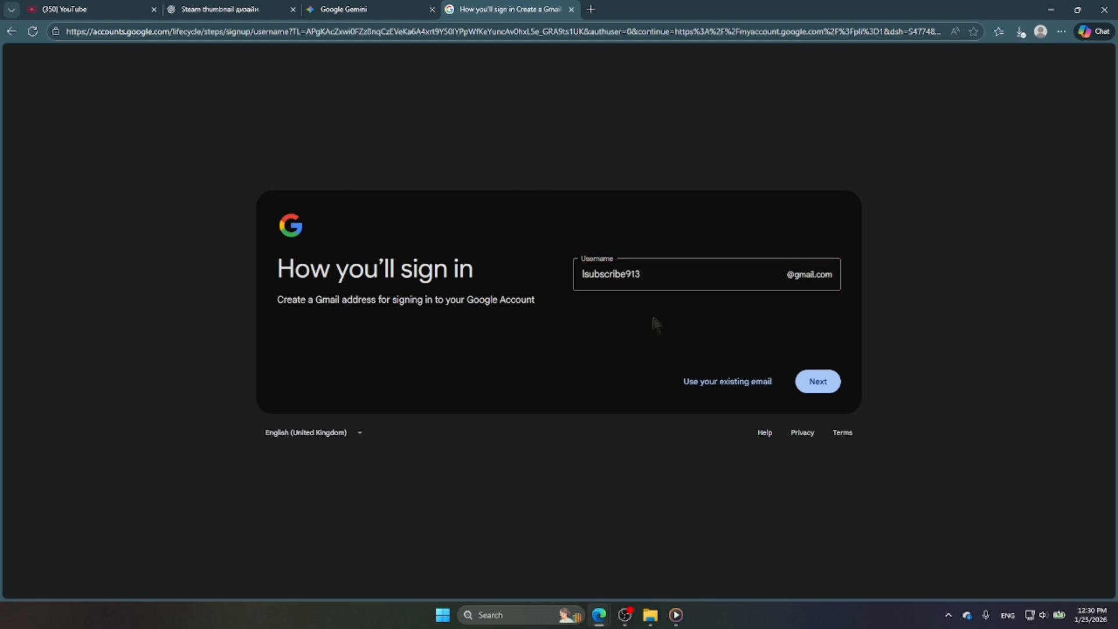
pyautogui.click(820, 380)
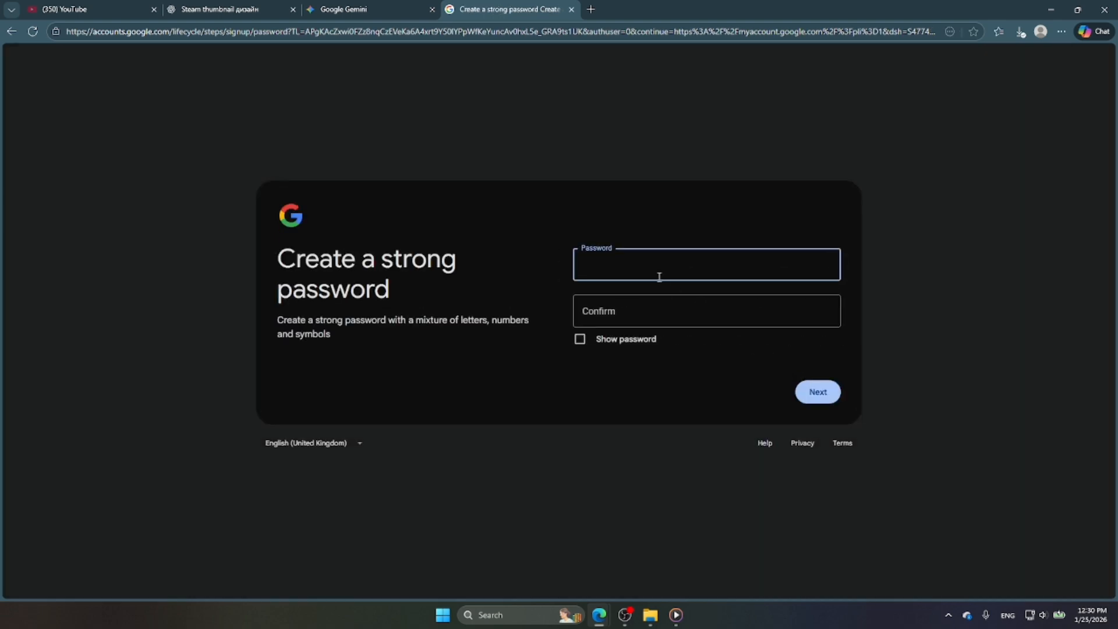
# Step: Enter and confirm the account password
pyautogui.write('•••••••••••••••••')
pyautogui.press('Tab')
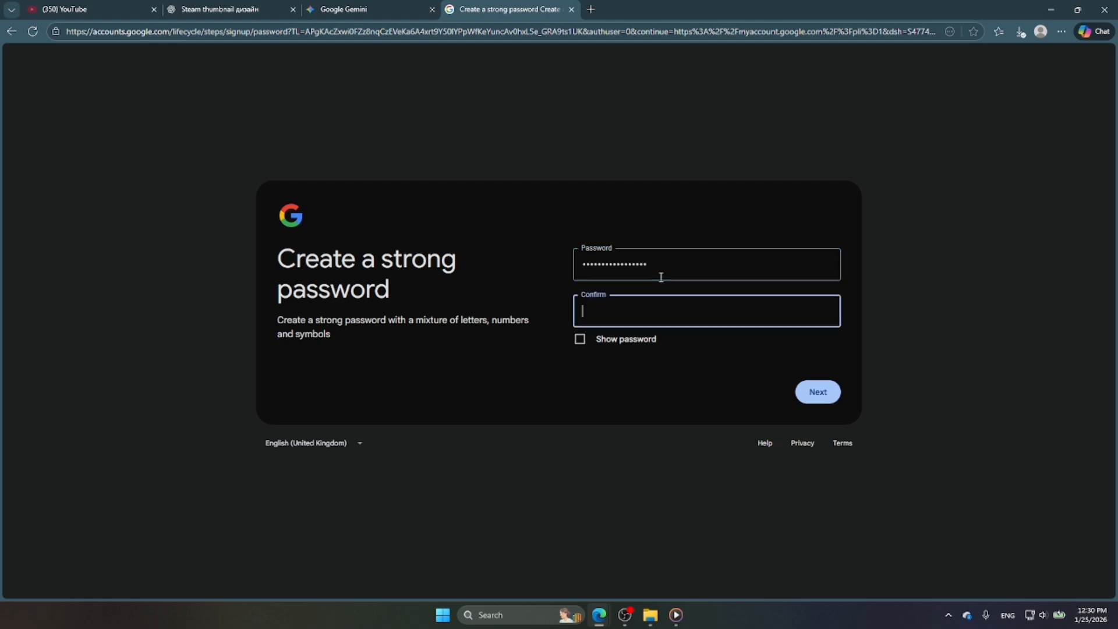
pyautogui.write('•••••••••••••••••')
pyautogui.press('Return')
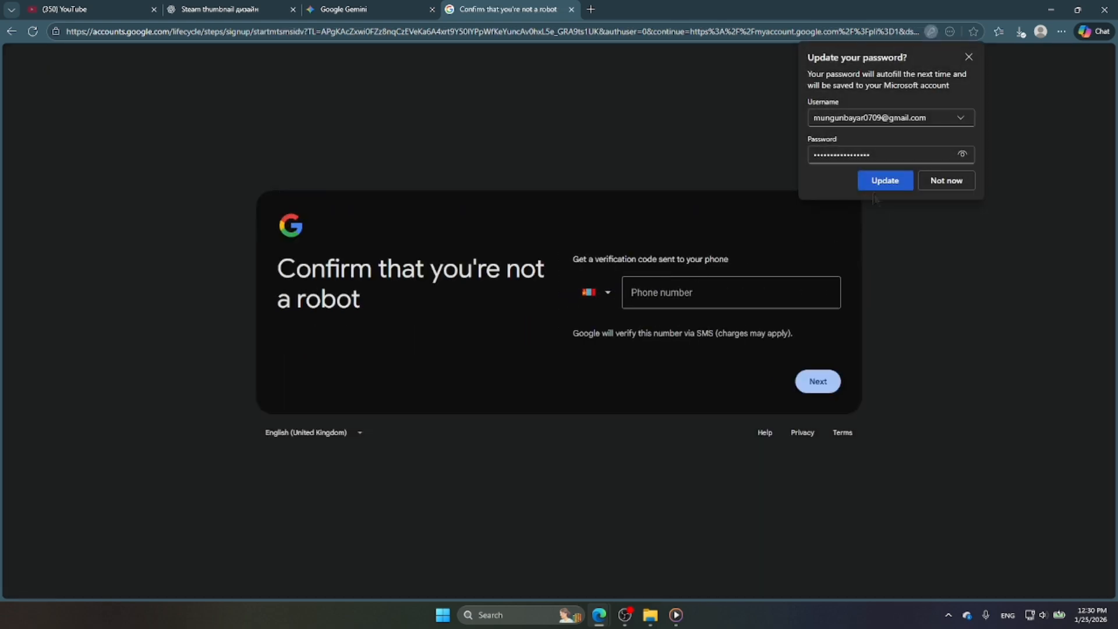
# Step: Submit a phone number for verification to reach the QR-code verification page
pyautogui.click(941, 181)
pyautogui.click(679, 291)
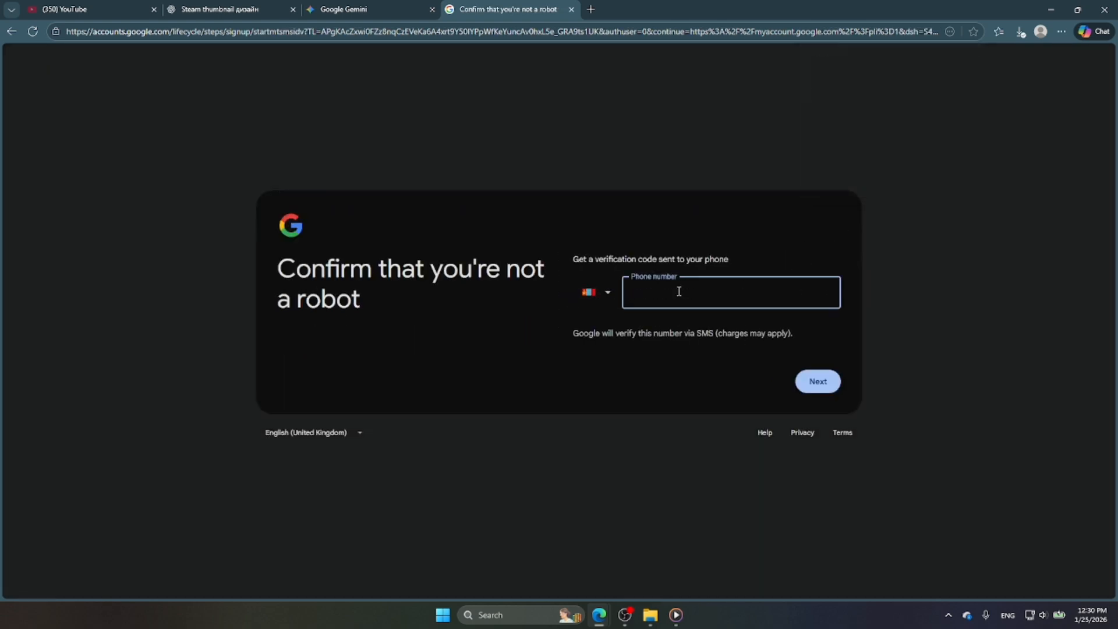
pyautogui.click(817, 382)
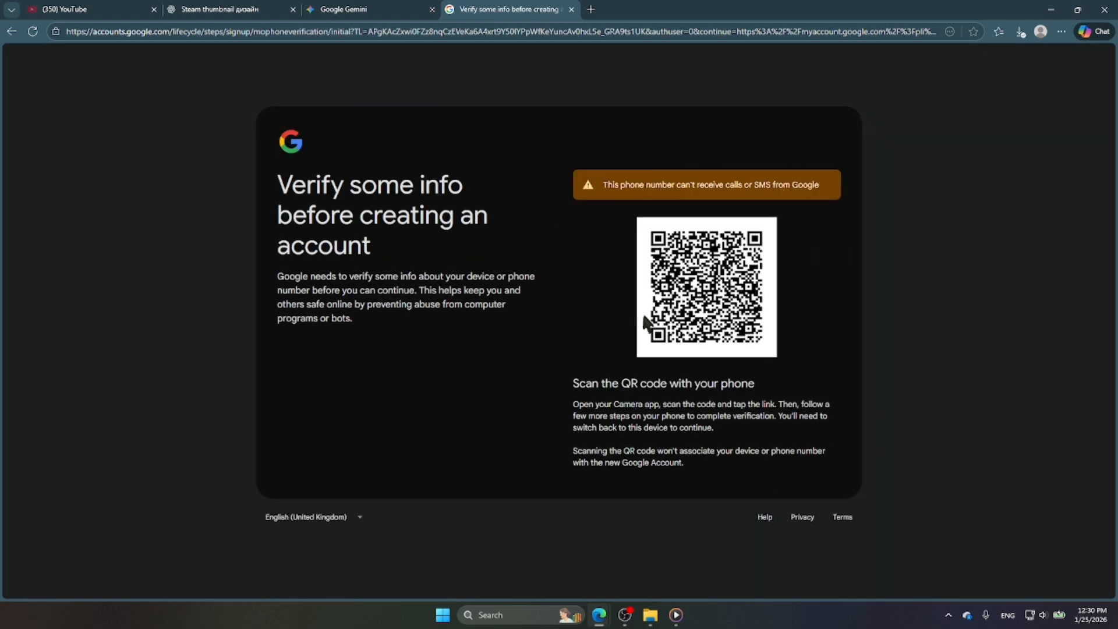
pyautogui.press('XF86AudioMicMute')
pyautogui.press('XF86AudioMicMute')
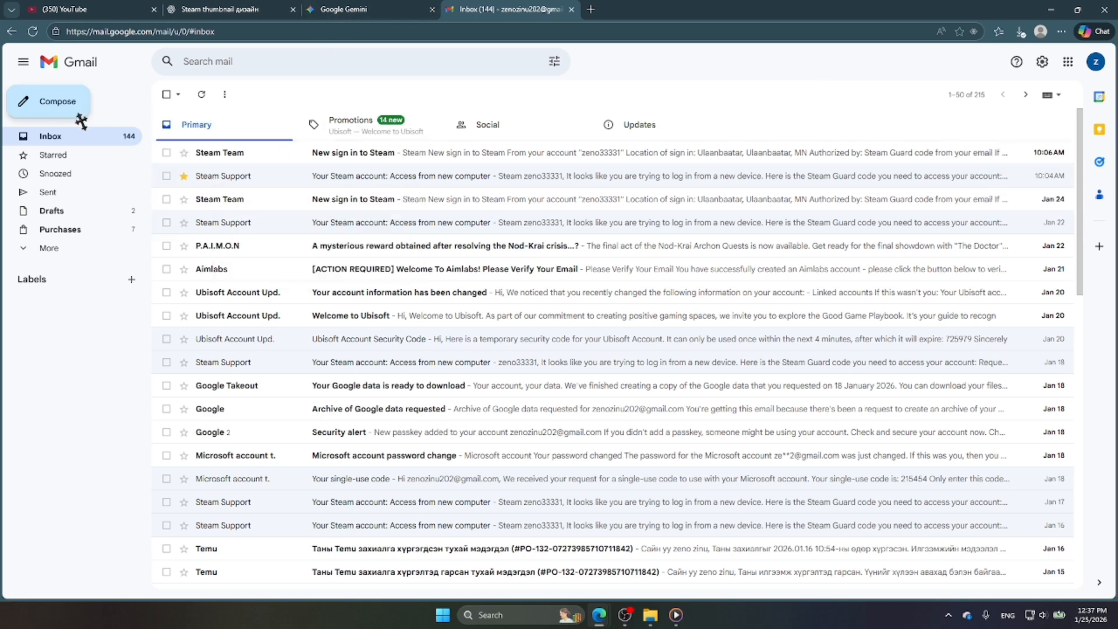
# Step: Compose a new email to the suggested recipient with subject 'like subscribe pls'
pyautogui.click(50, 107)
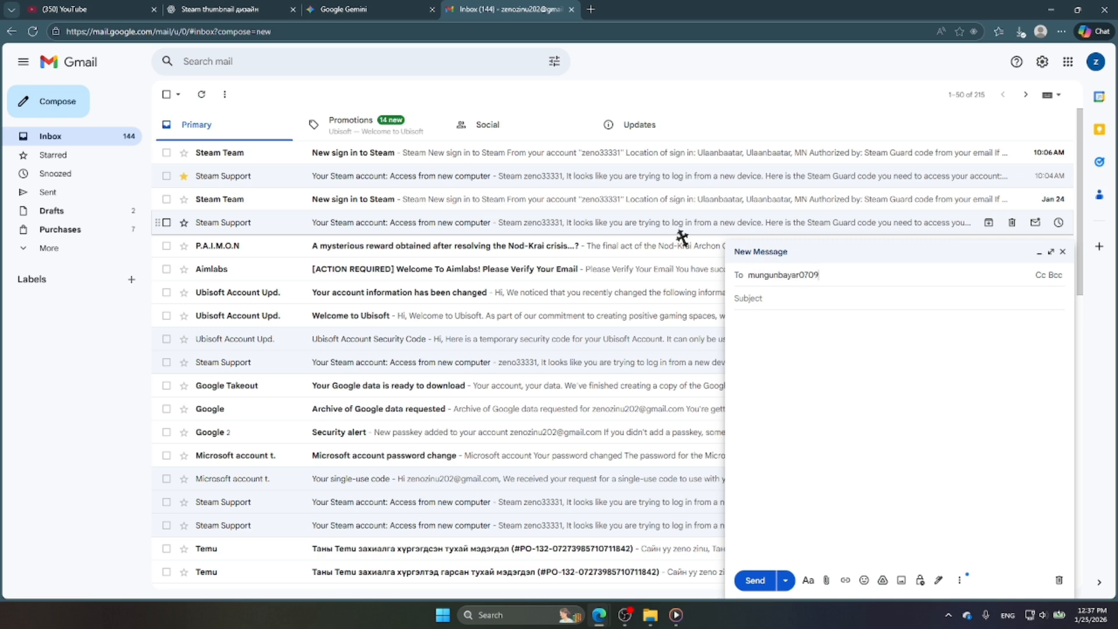
pyautogui.write('.com')
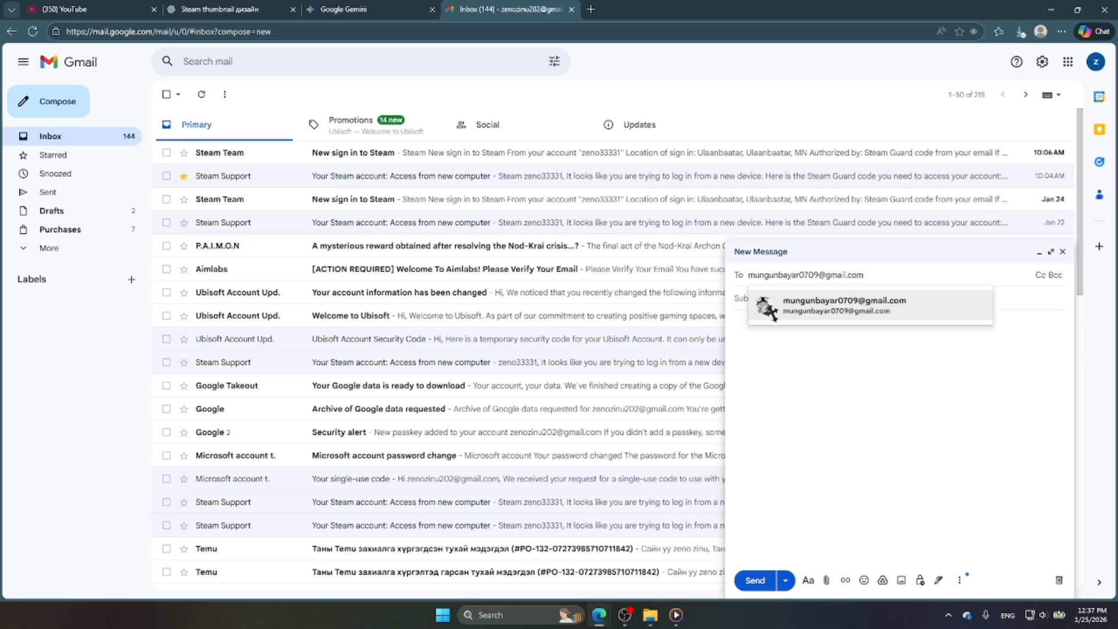
pyautogui.click(768, 306)
pyautogui.press('Tab')
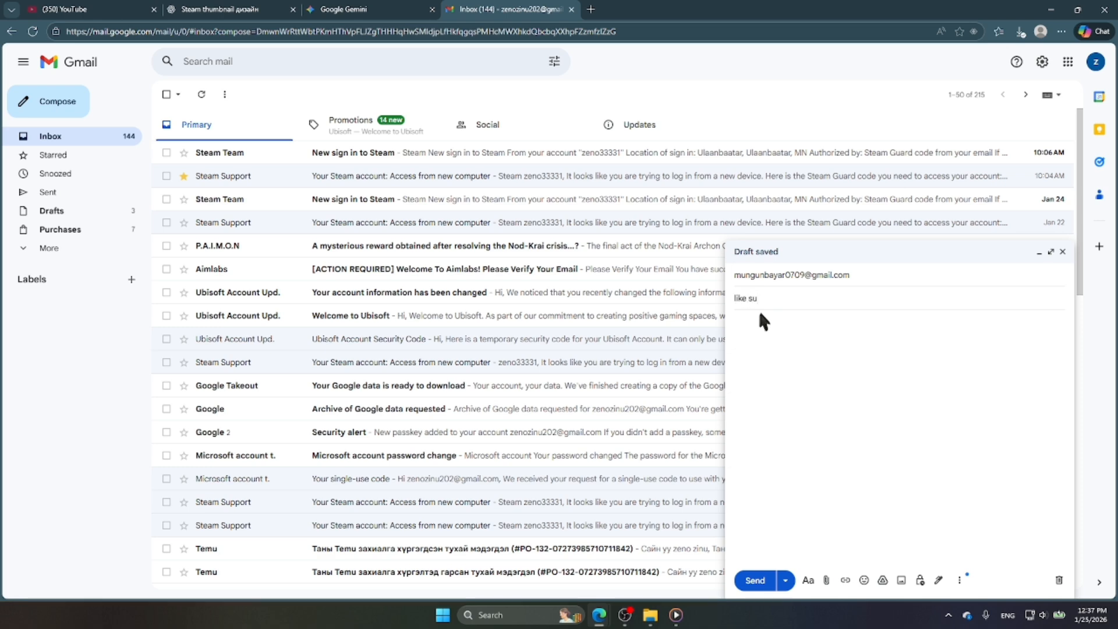
pyautogui.write('like subscribe pls')
# Step: Attach the cursor file from Downloads and send the email
pyautogui.scroll(-2, 157, 152)
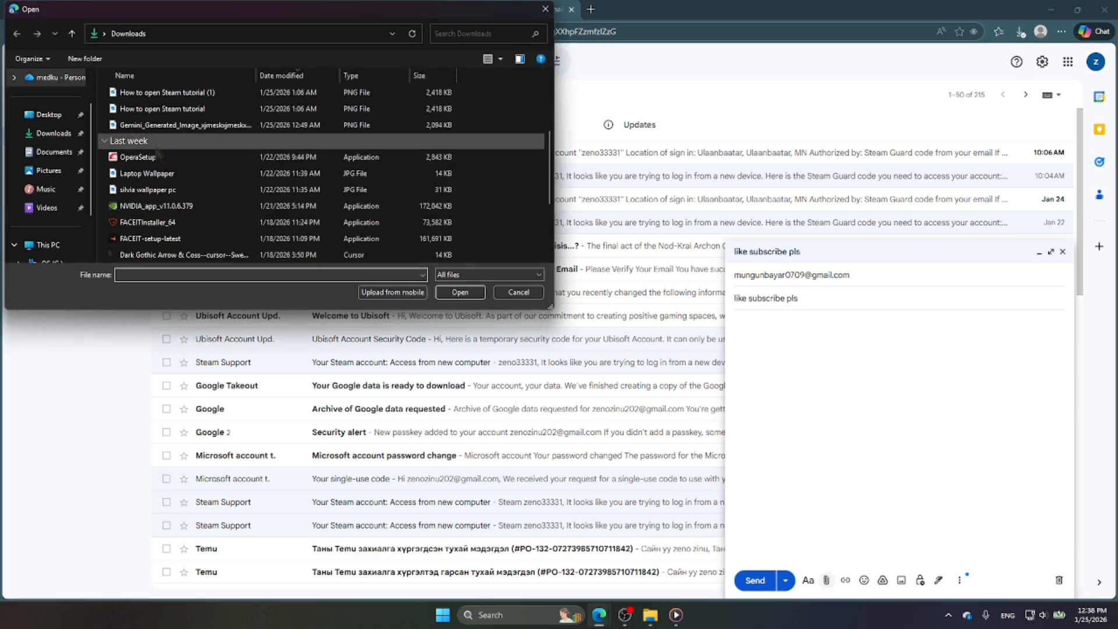
pyautogui.scroll(-2, 158, 153)
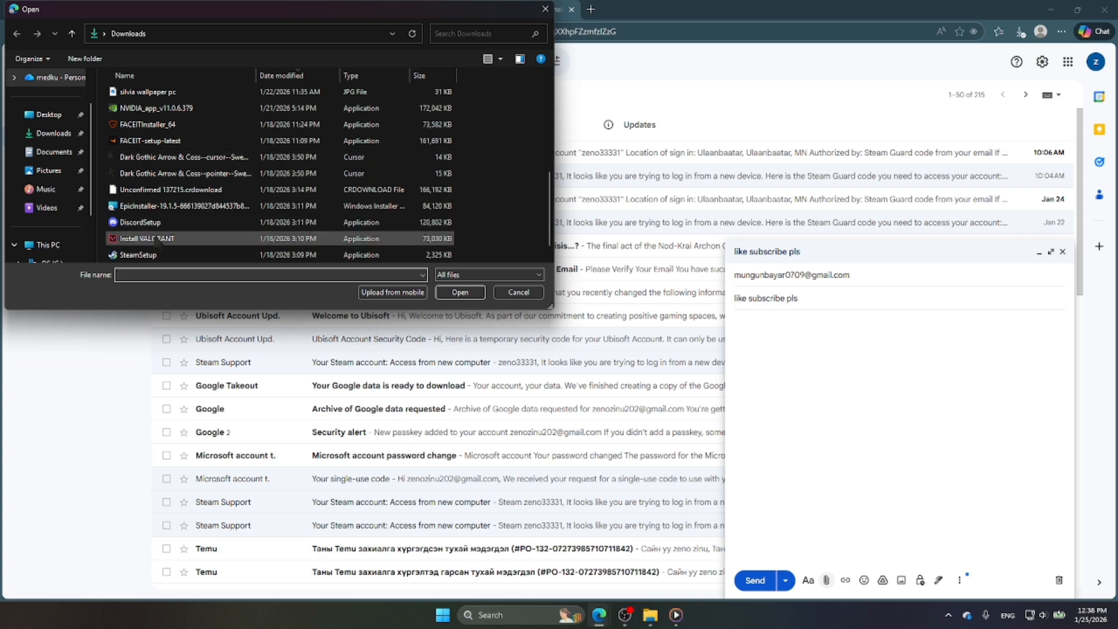
pyautogui.click(174, 156)
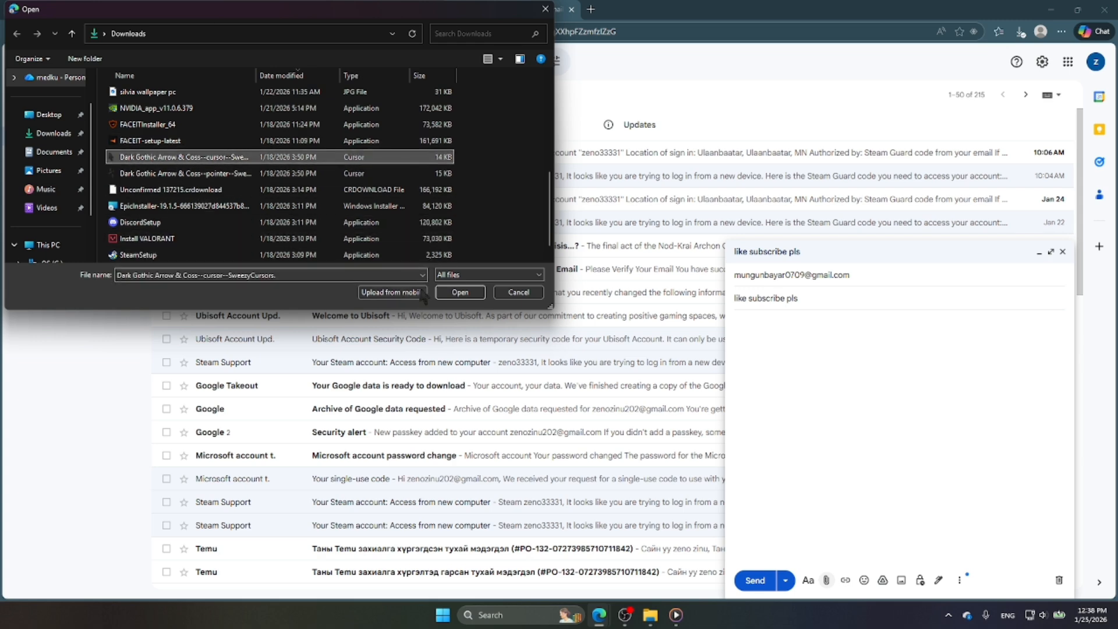
pyautogui.click(457, 293)
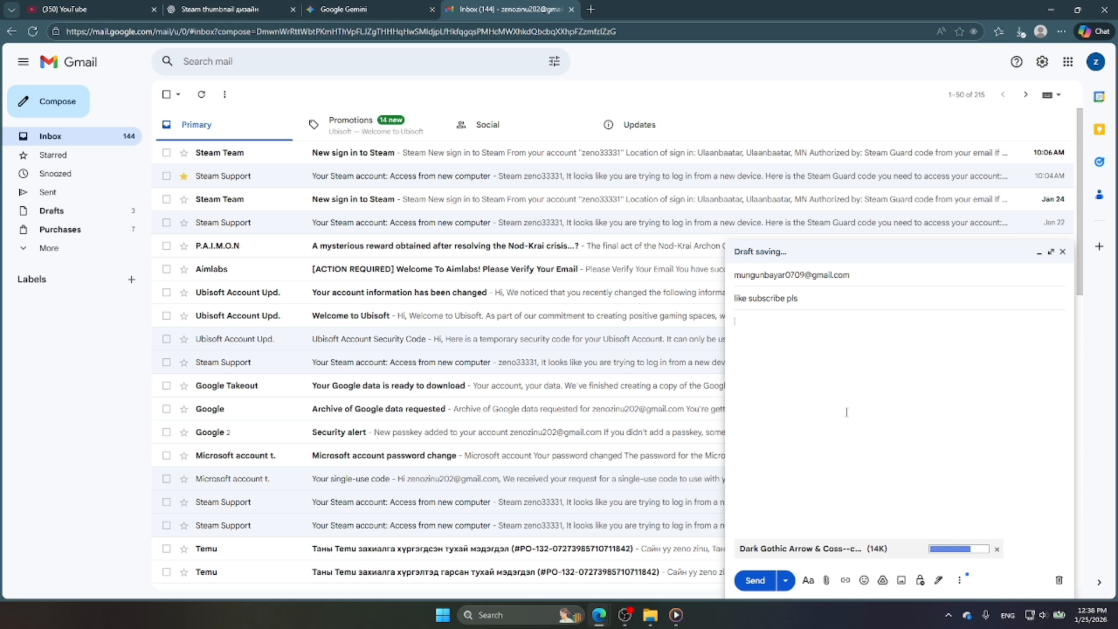
pyautogui.click(754, 580)
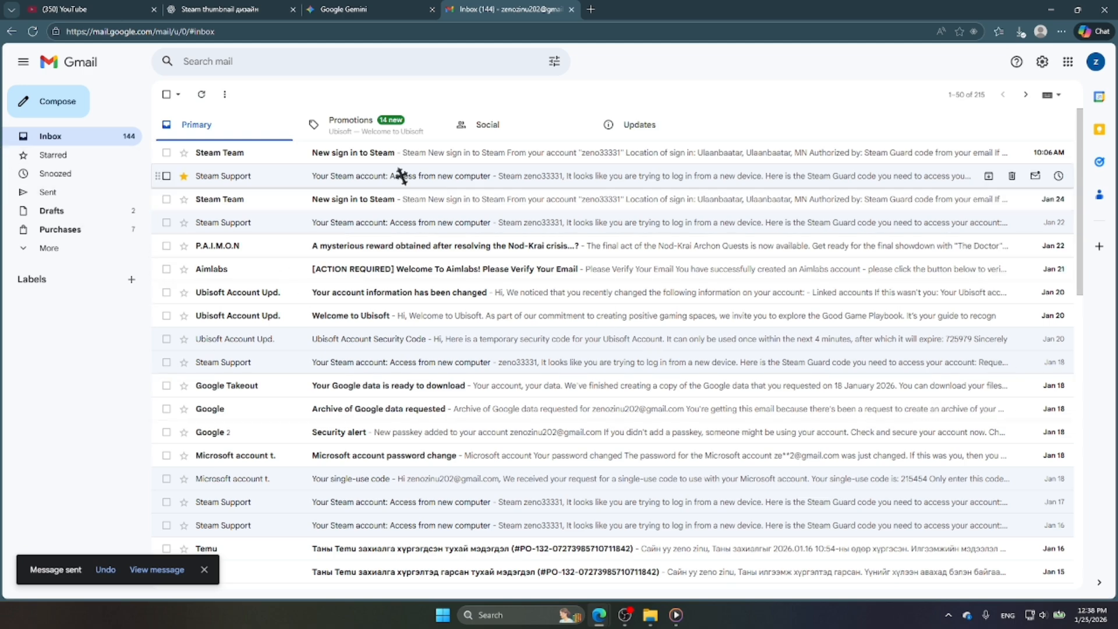
# Step: Open the sent 'like subscribe pls' email, download its cursor attachment, and go back to the Inbox
pyautogui.scroll(-3, 361, 198)
pyautogui.scroll(3, 336, 201)
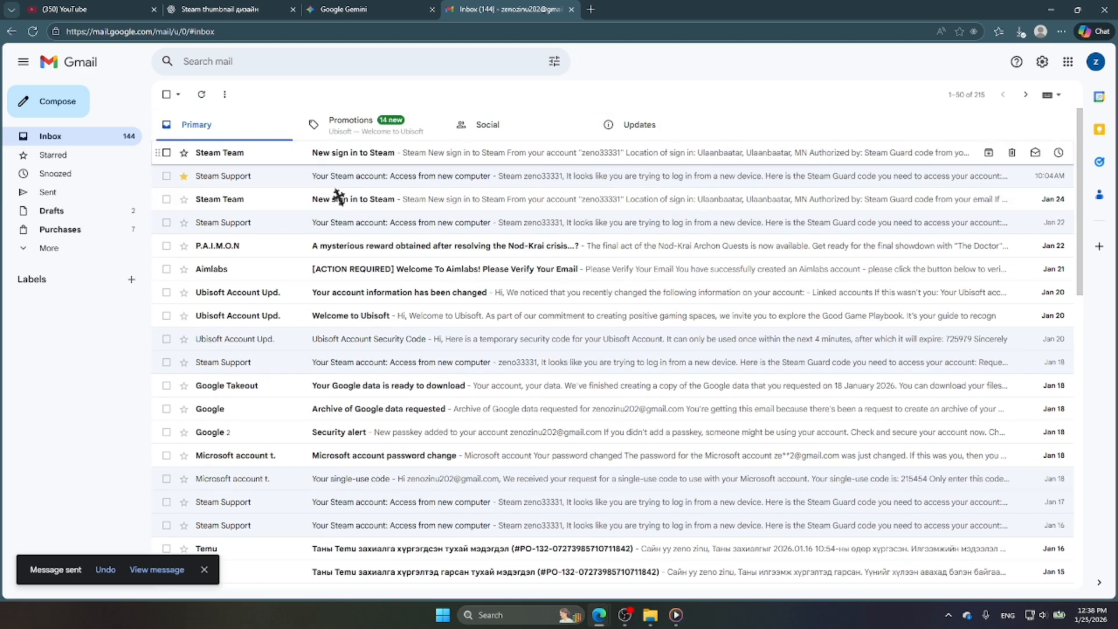
pyautogui.click(46, 197)
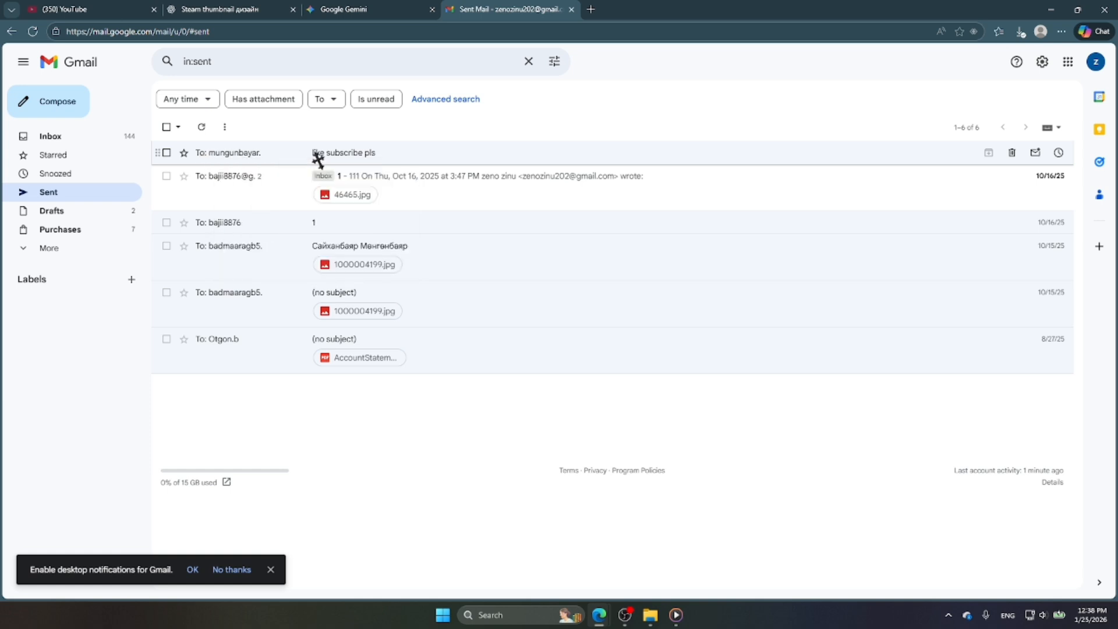
pyautogui.click(343, 154)
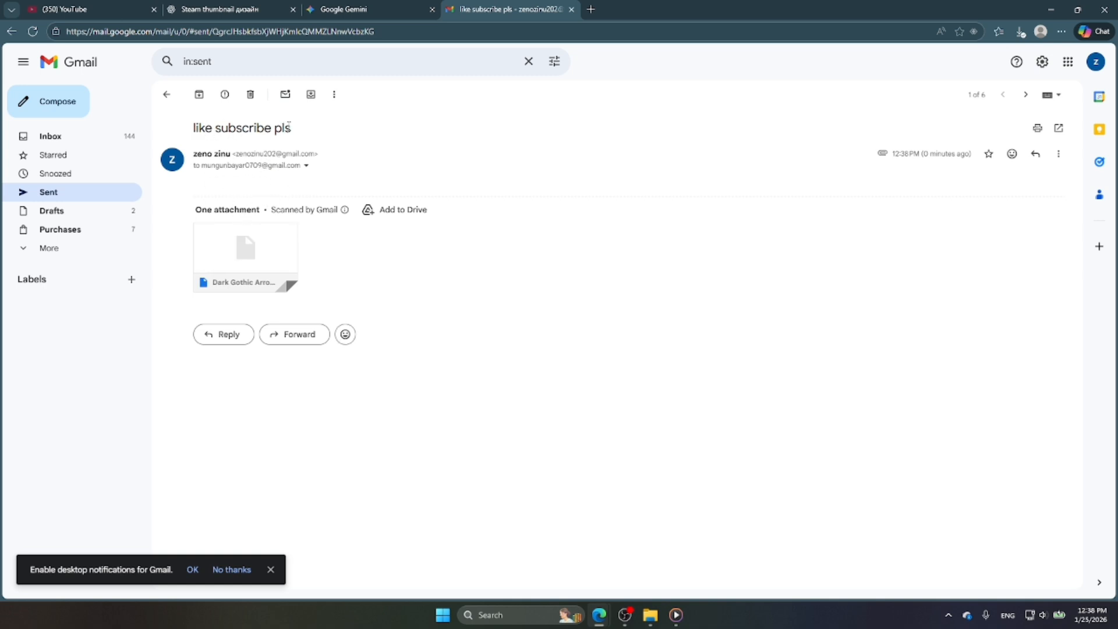
pyautogui.click(244, 257)
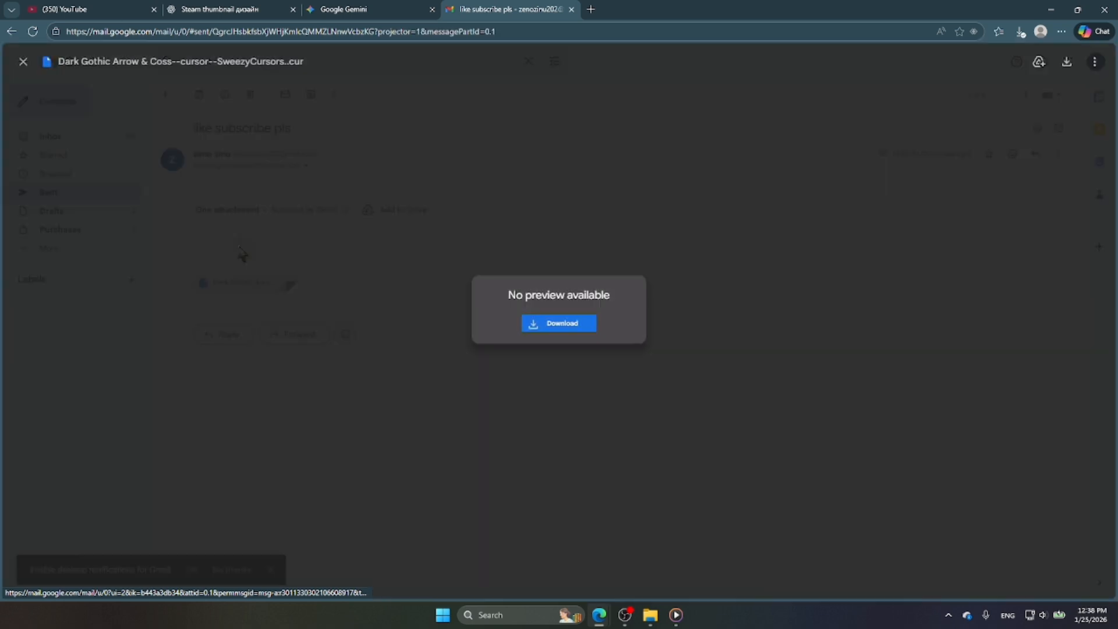
pyautogui.click(532, 322)
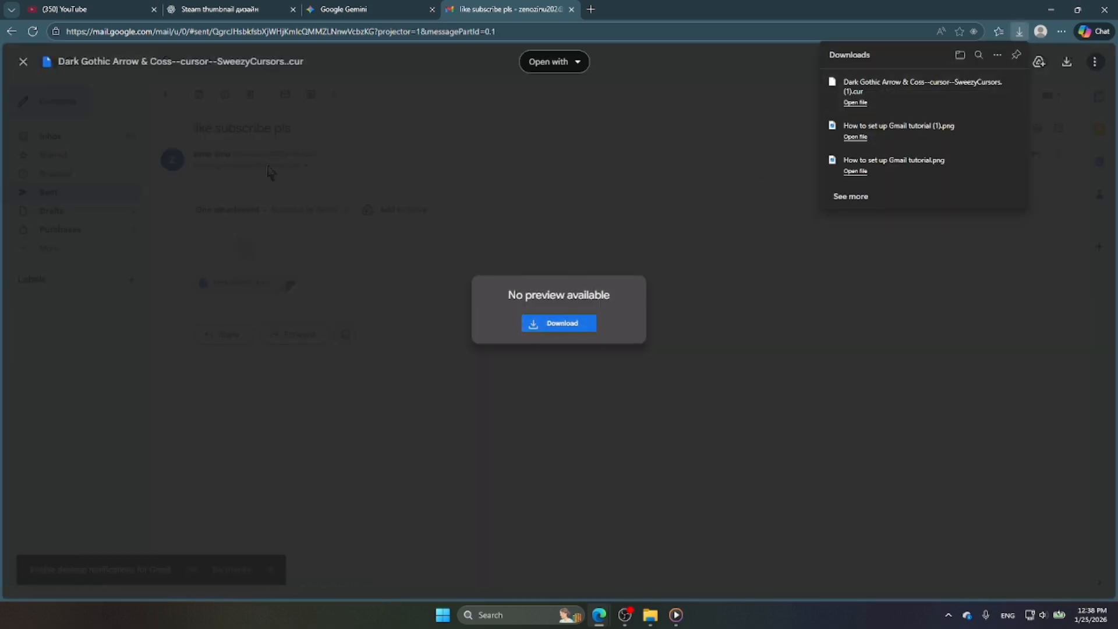
pyautogui.click(24, 61)
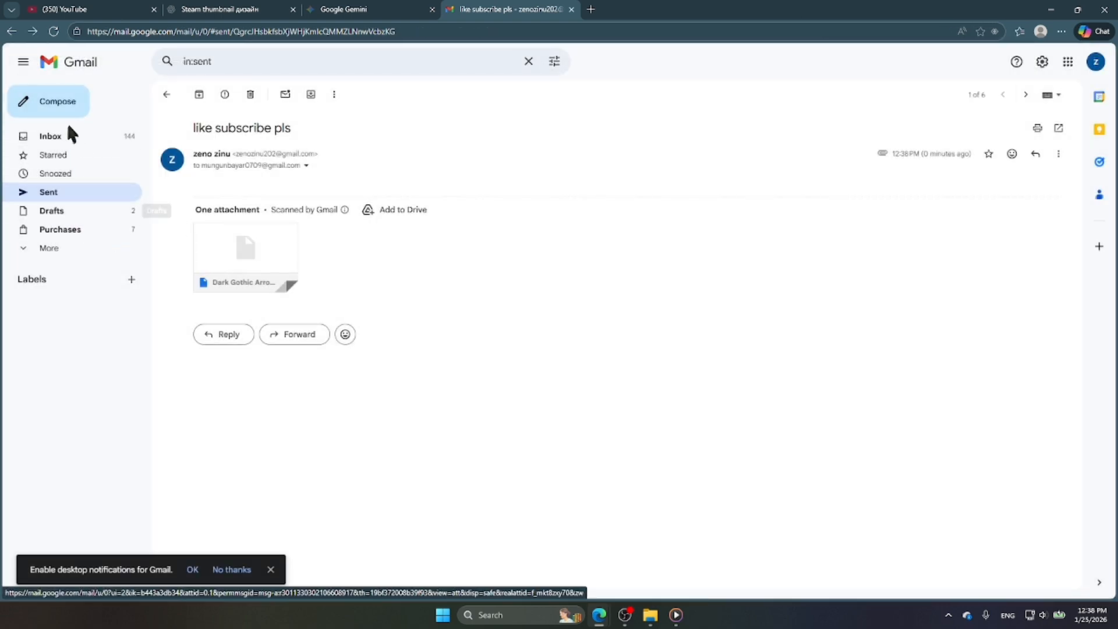
pyautogui.click(49, 146)
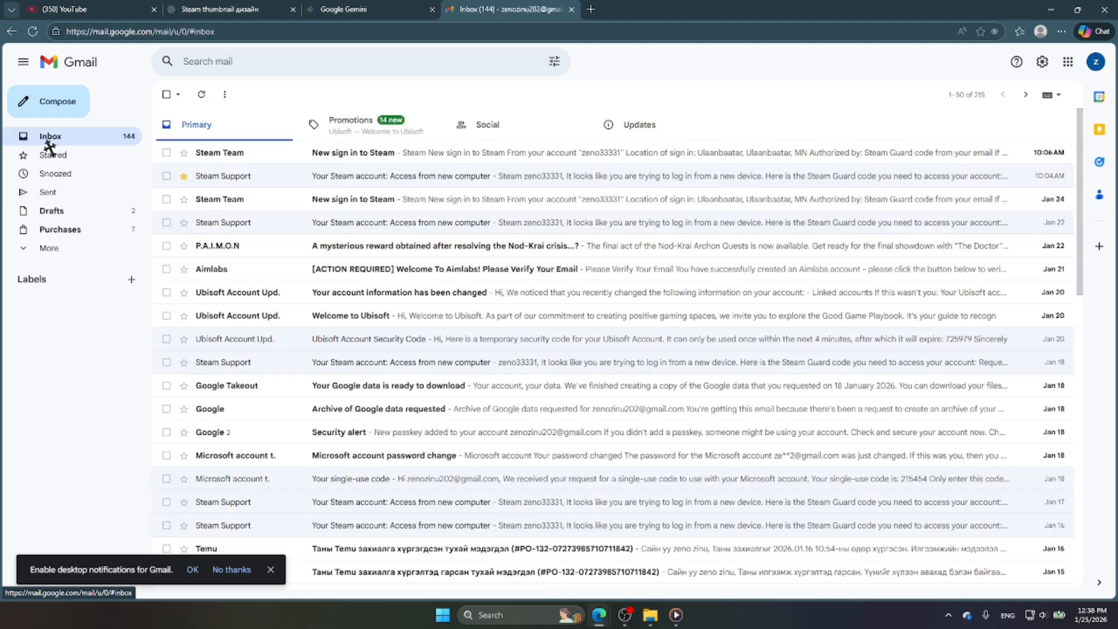